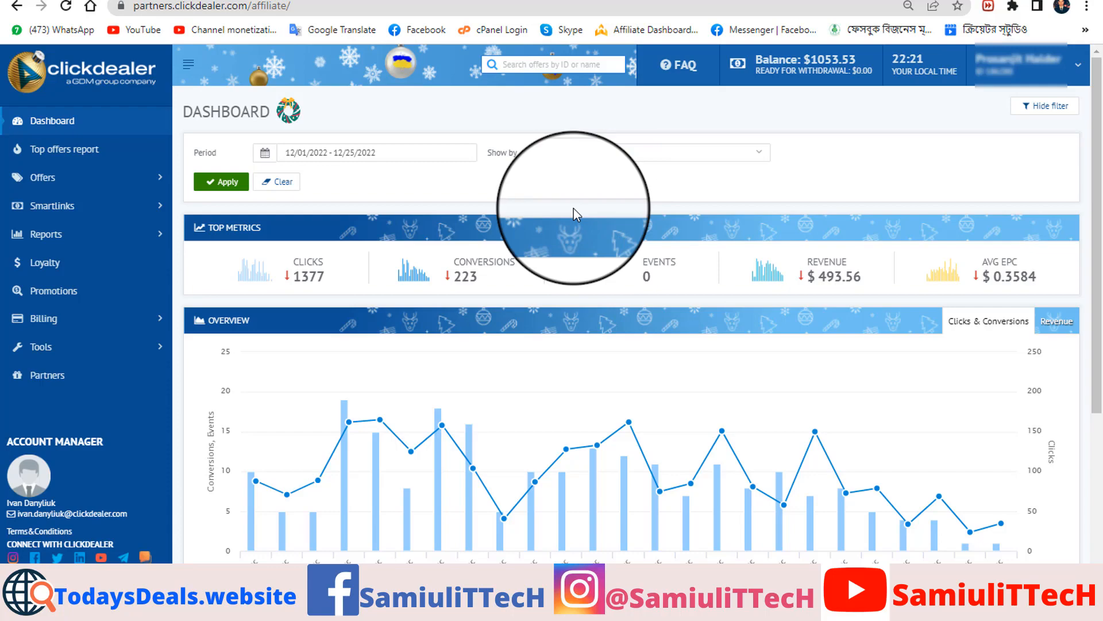
- Open the (113024) mobile Singleflirt US SOI campaign from the dashboard's campaign list and highlight its allowed media types
scroll(577, 277, "down", 5)
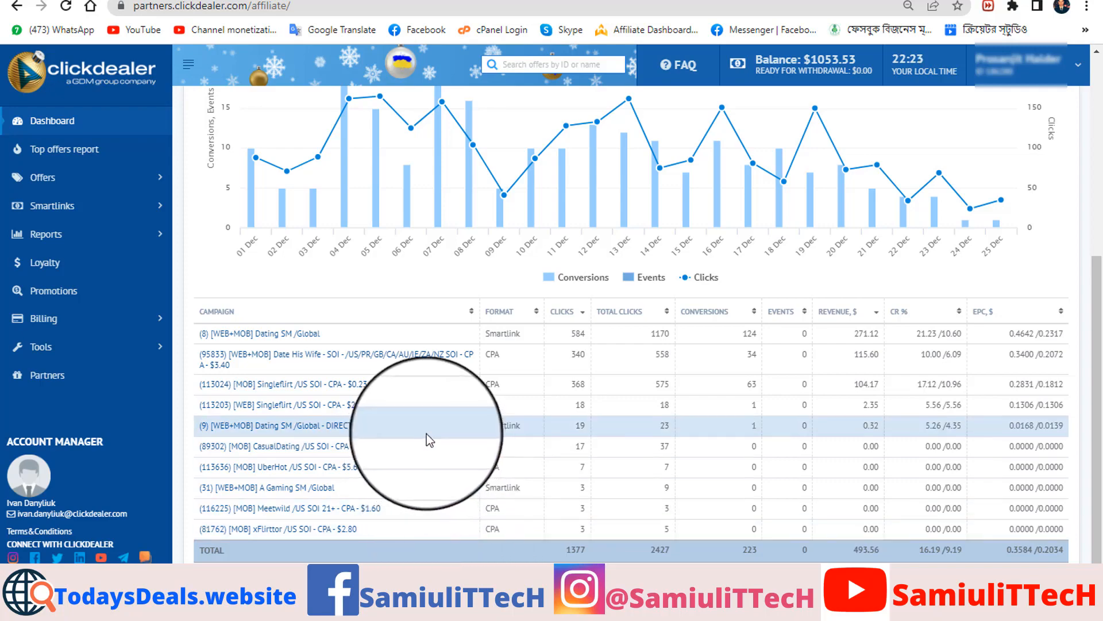
left_click(282, 391)
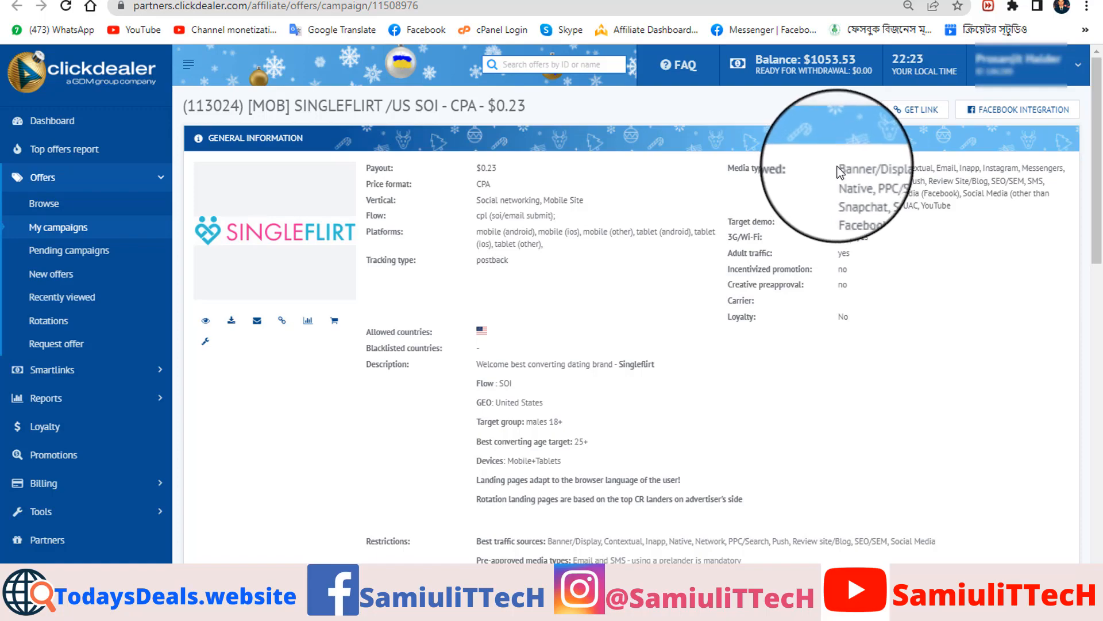
left_click_drag(842, 164, 914, 230)
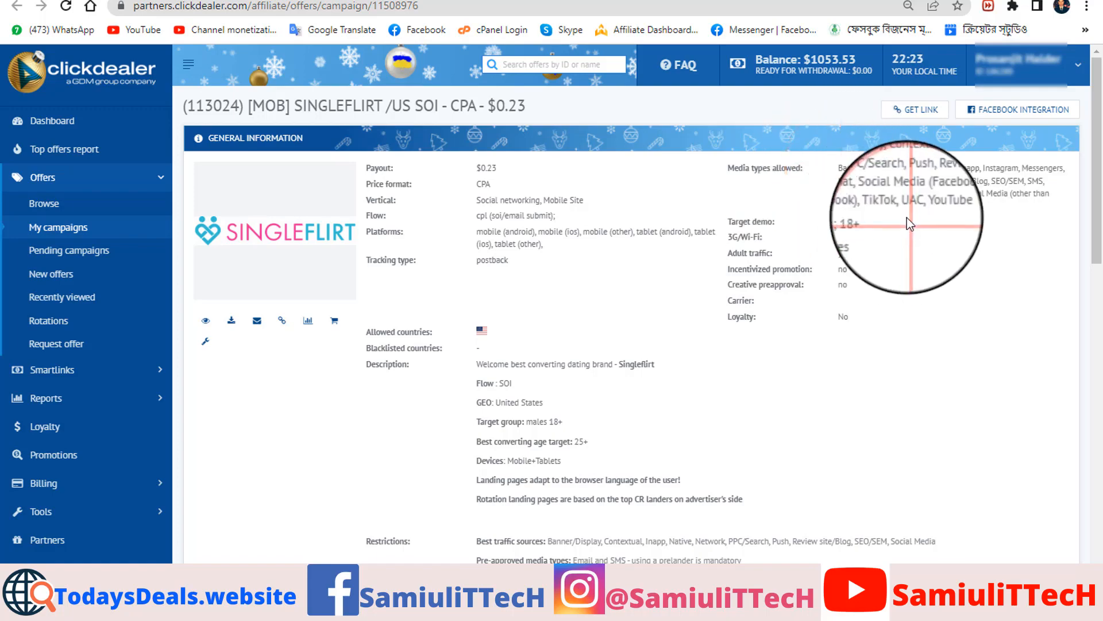
left_click(852, 182)
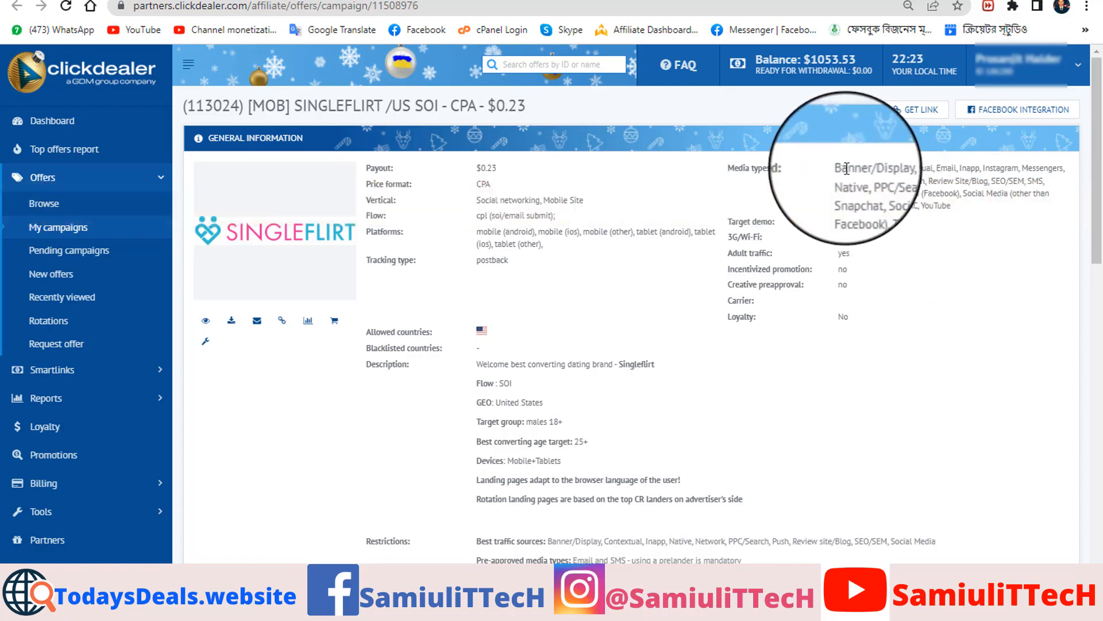
left_click_drag(847, 168, 953, 210)
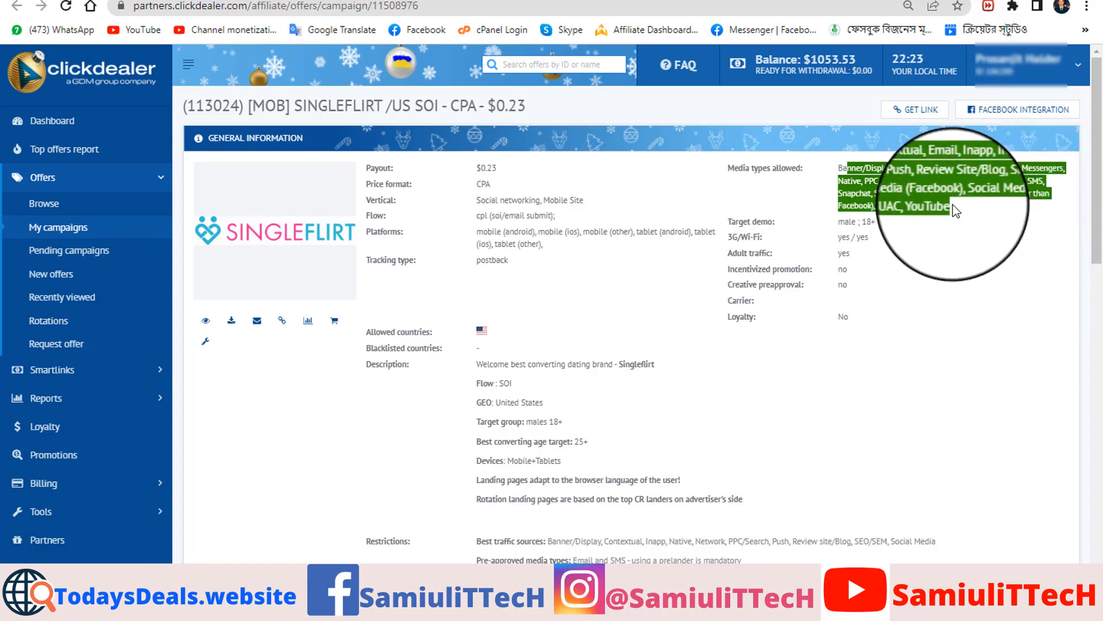
left_click(953, 207)
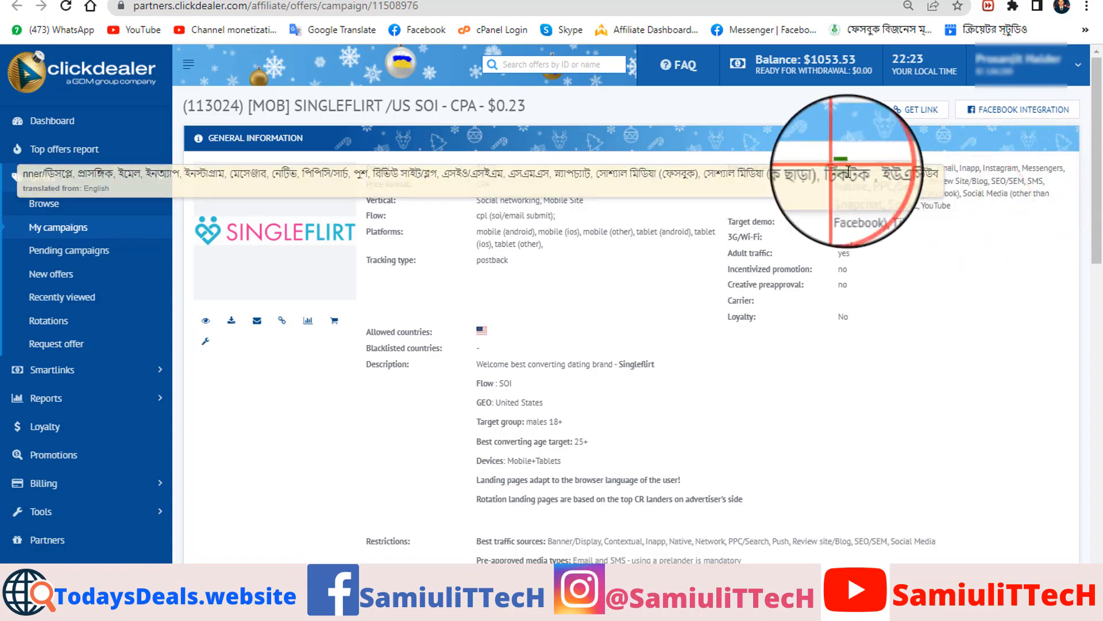
left_click_drag(835, 168, 837, 167)
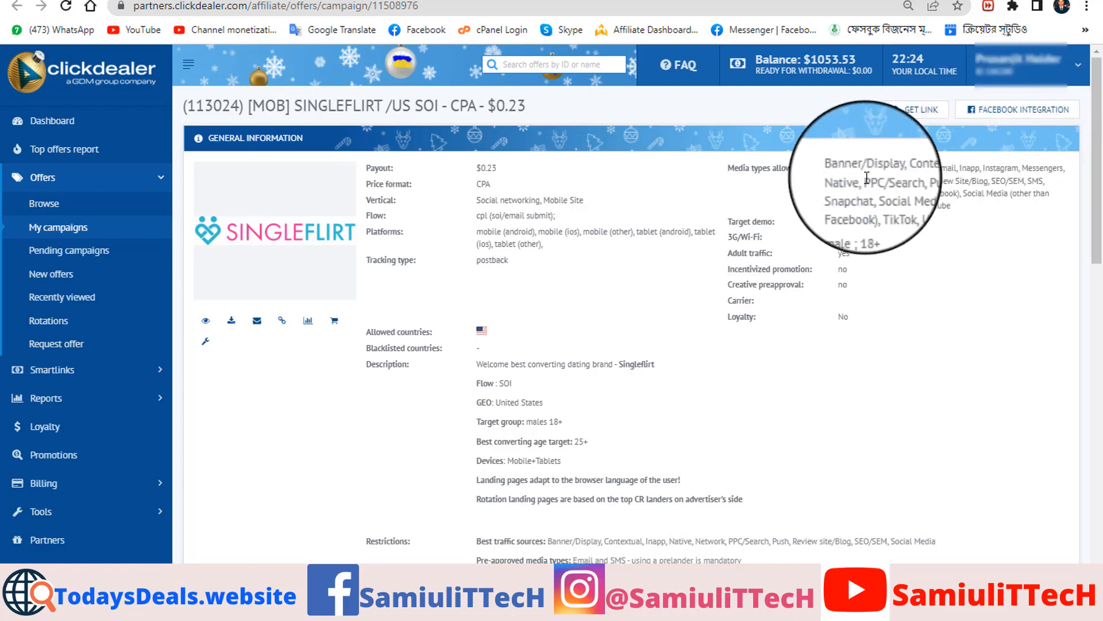
left_click_drag(951, 208, 838, 172)
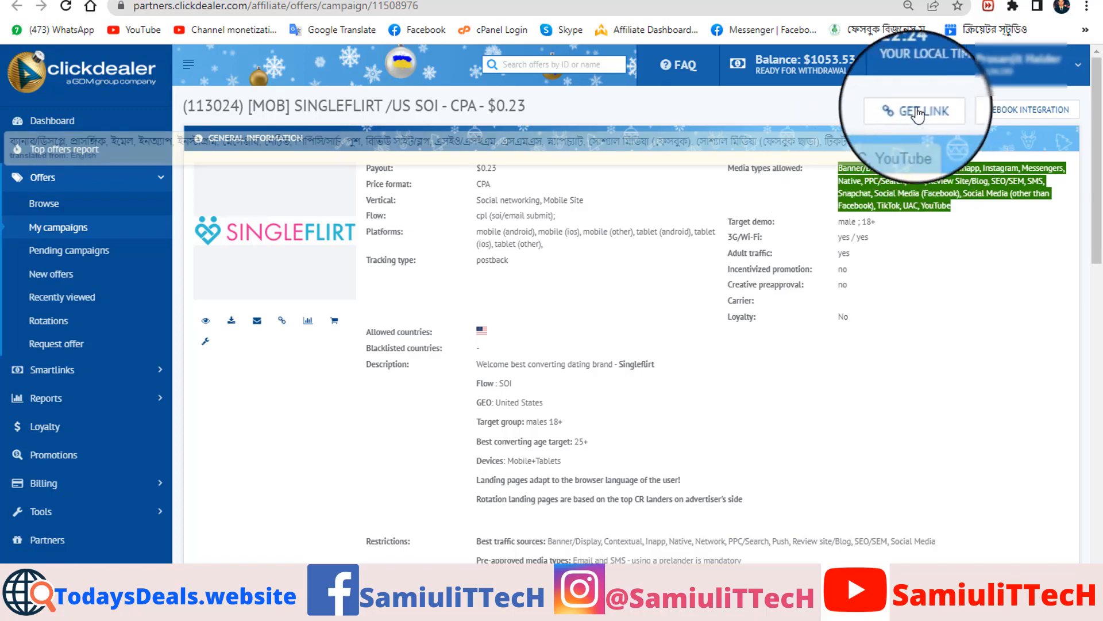
- Start a custom link for the campaign with creative (289807) LP_Rotation_Adult and media type Social Media (other than Facebook)
left_click(918, 112)
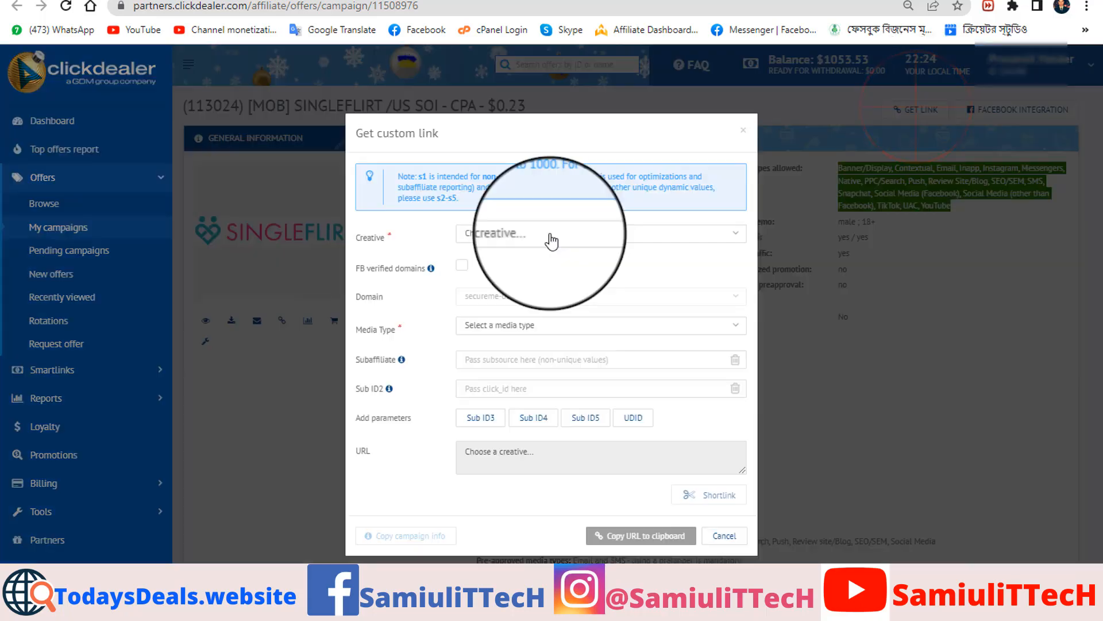
left_click(551, 238)
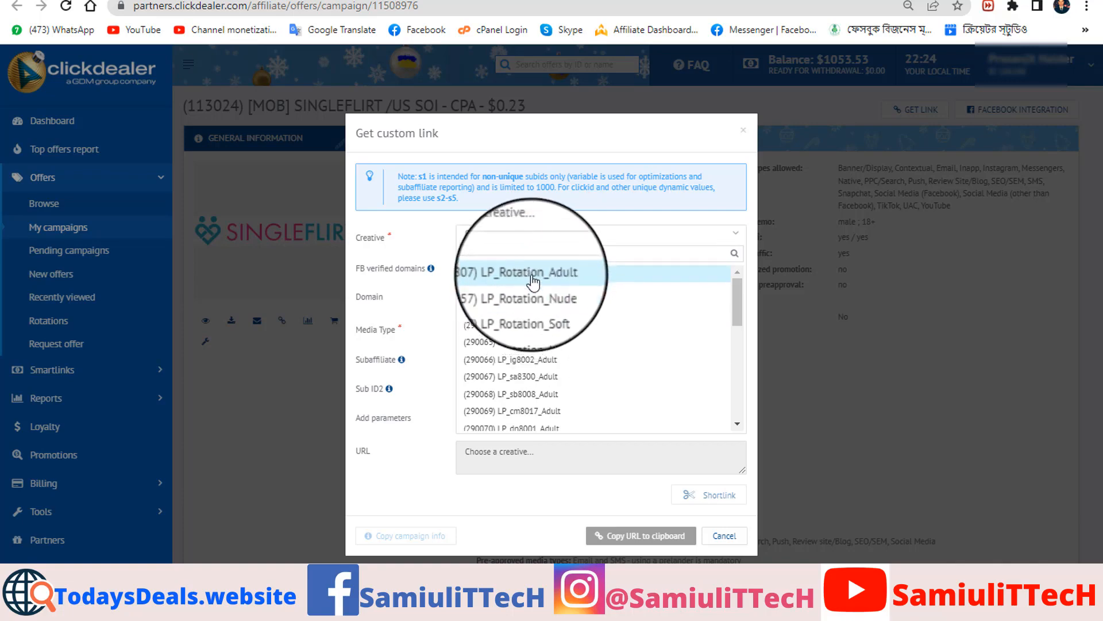
left_click(533, 281)
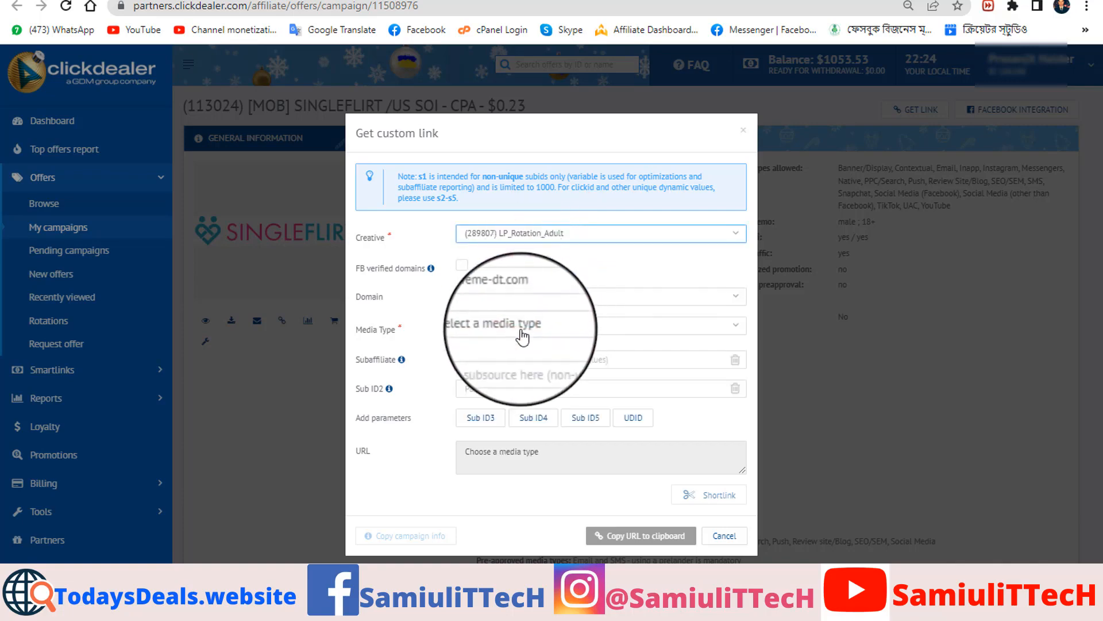
left_click(539, 327)
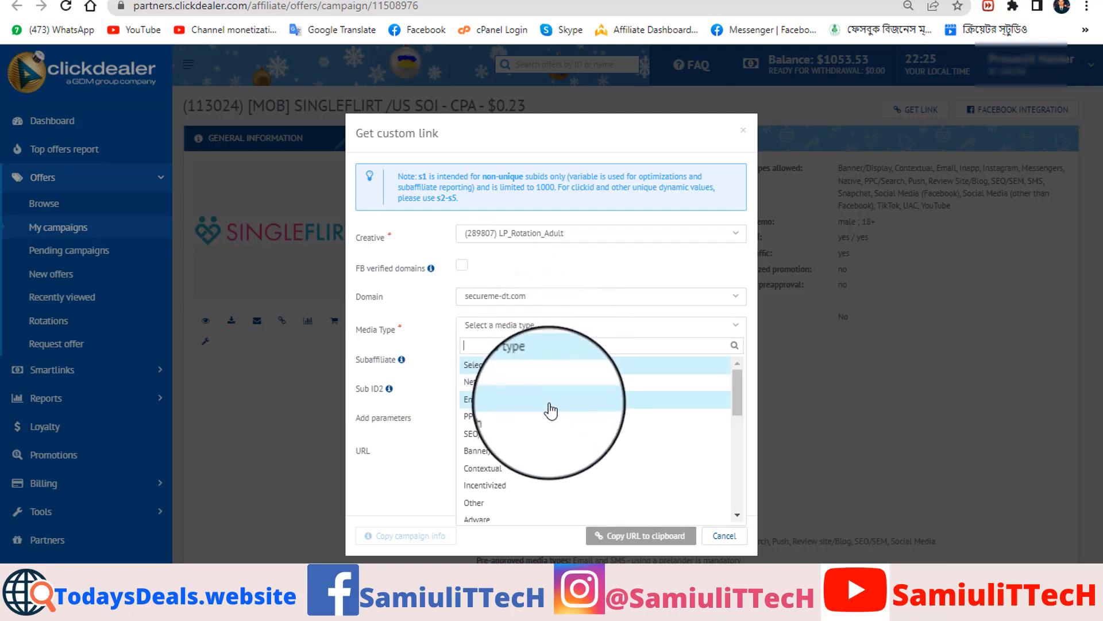
scroll(563, 454, "down", 3)
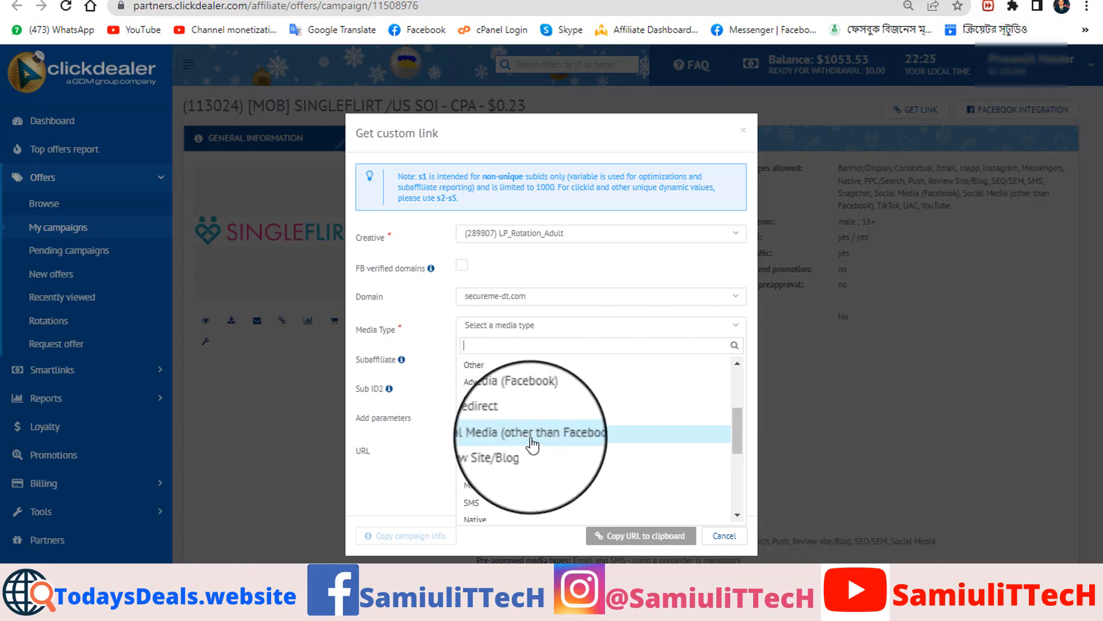
left_click(574, 441)
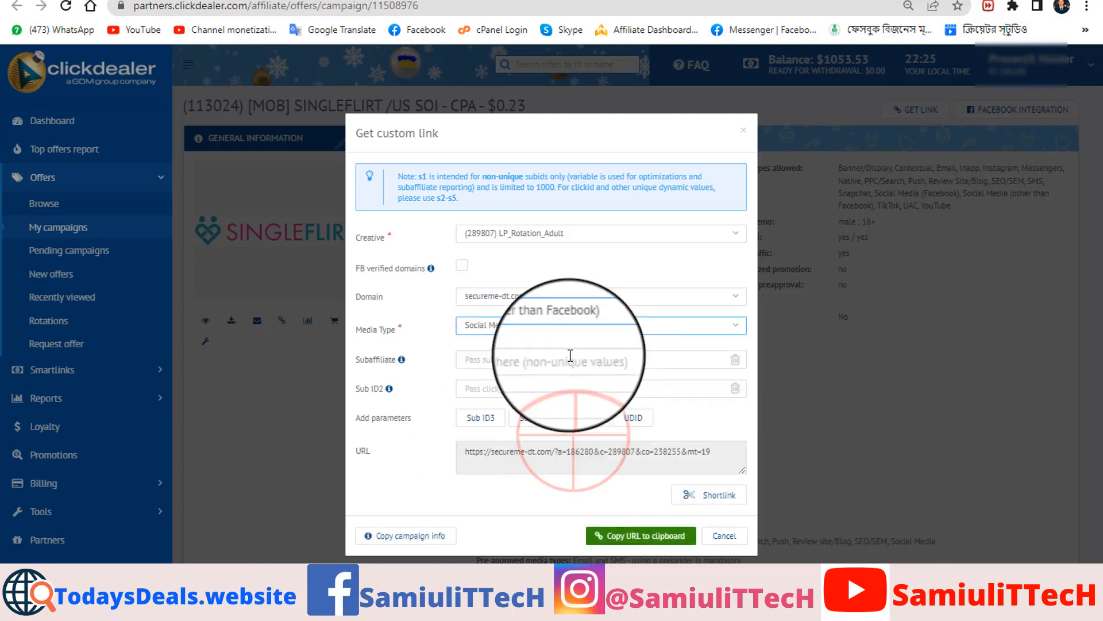
- Convert the custom tracking URL to a shortlink and copy it to the clipboard, closing the link dialog
left_click(519, 359)
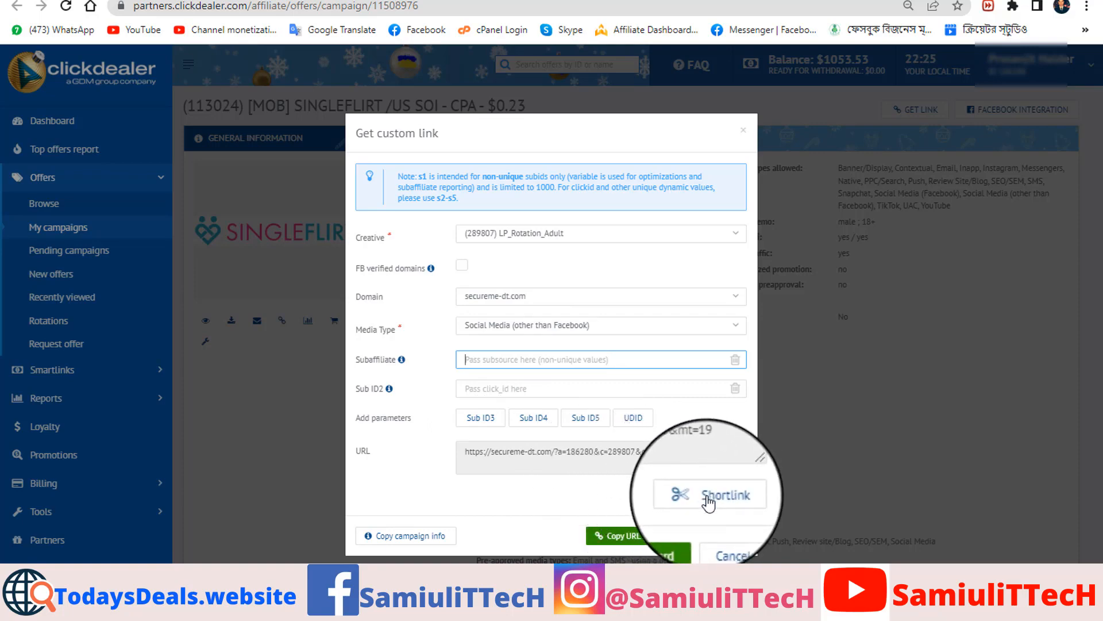
left_click(709, 499)
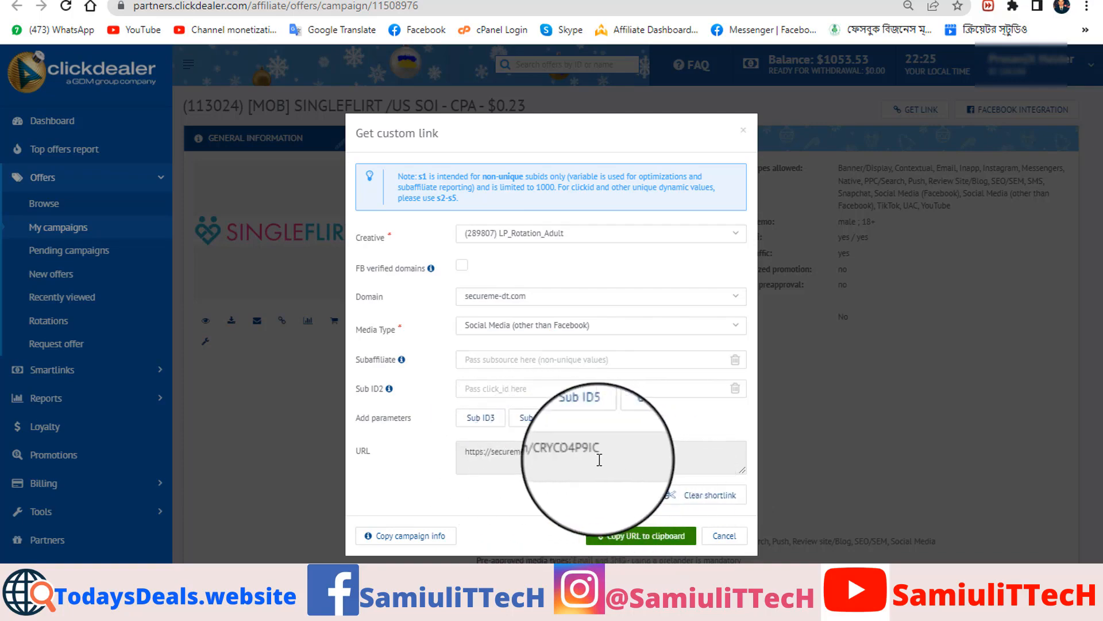
left_click(632, 540)
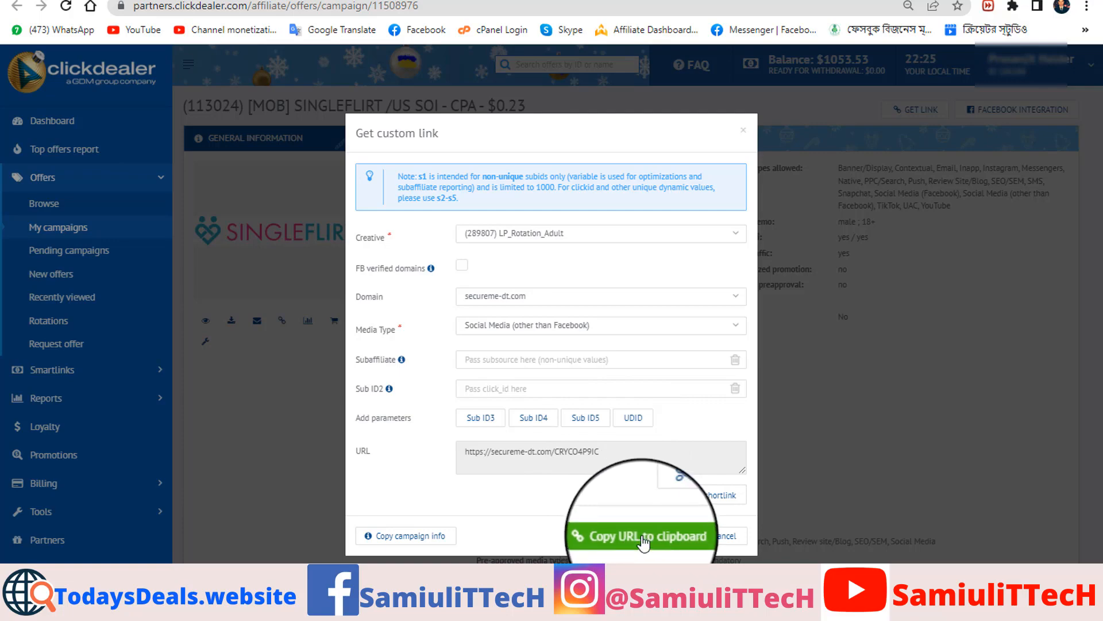
left_click(644, 541)
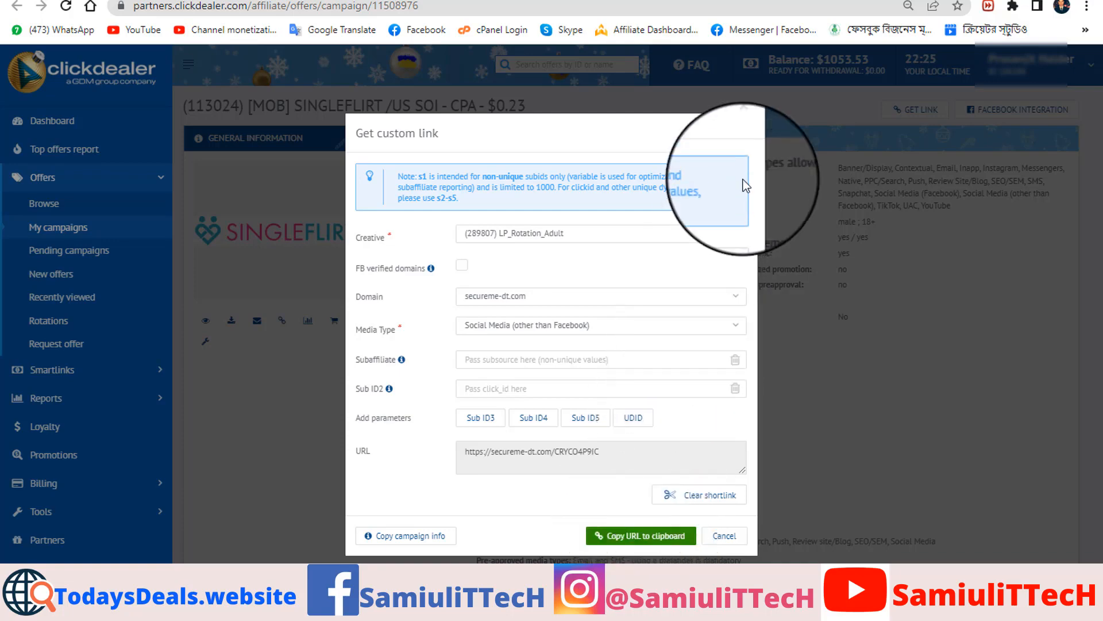
left_click(743, 130)
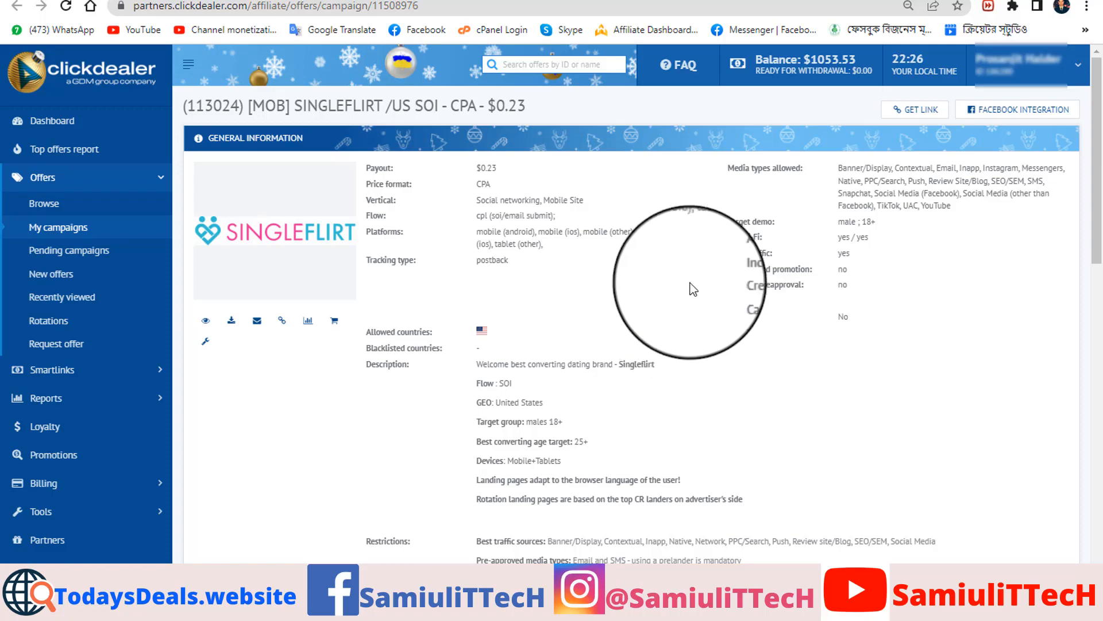
- Examine the campaign's general information, from allowed media types and target demo through adult traffic, incentivized promotion and loyalty
left_click_drag(724, 173, 729, 199)
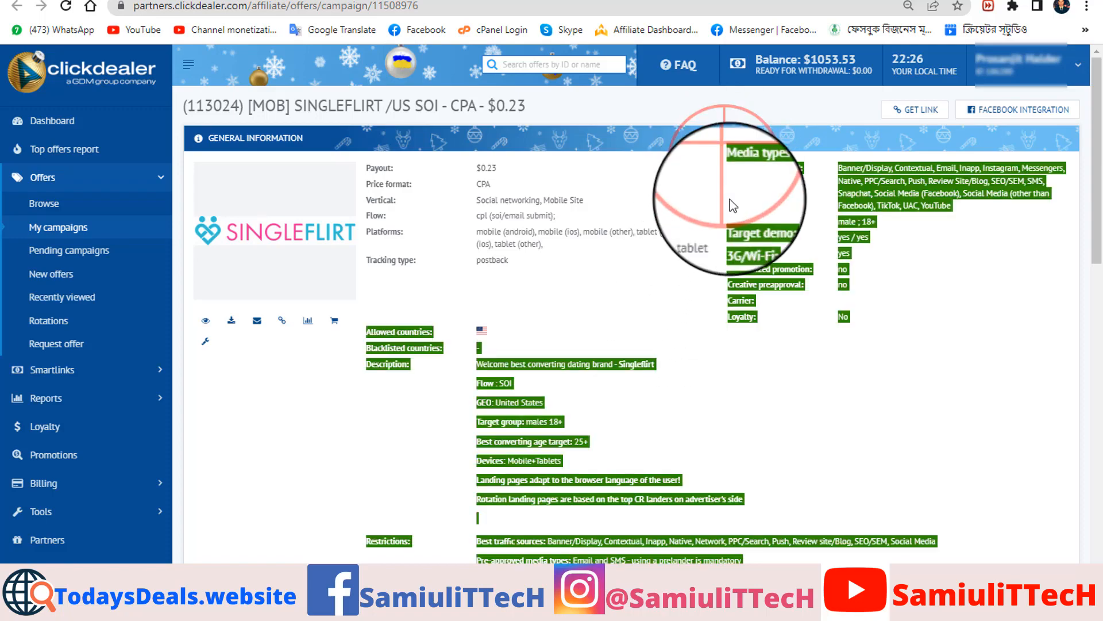
left_click(728, 195)
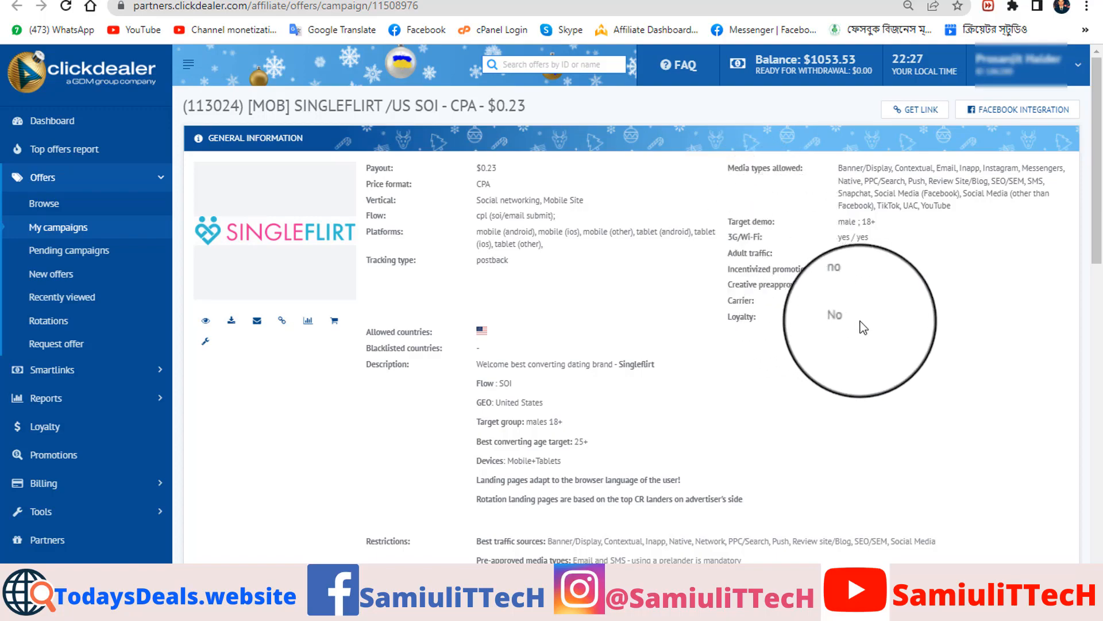
left_click_drag(864, 328, 744, 195)
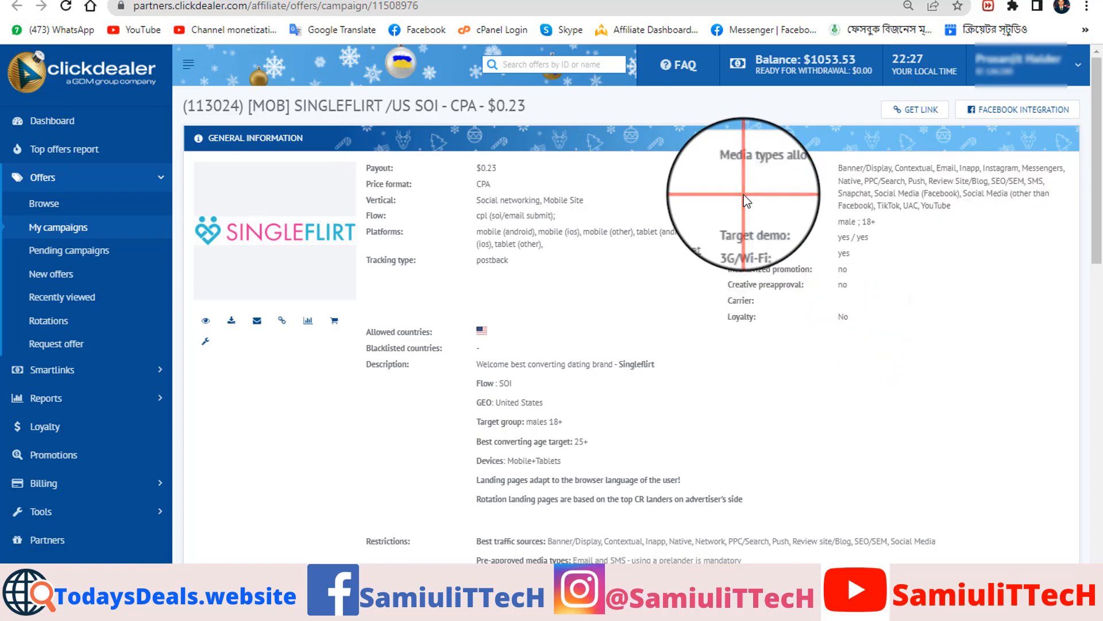
left_click(829, 251)
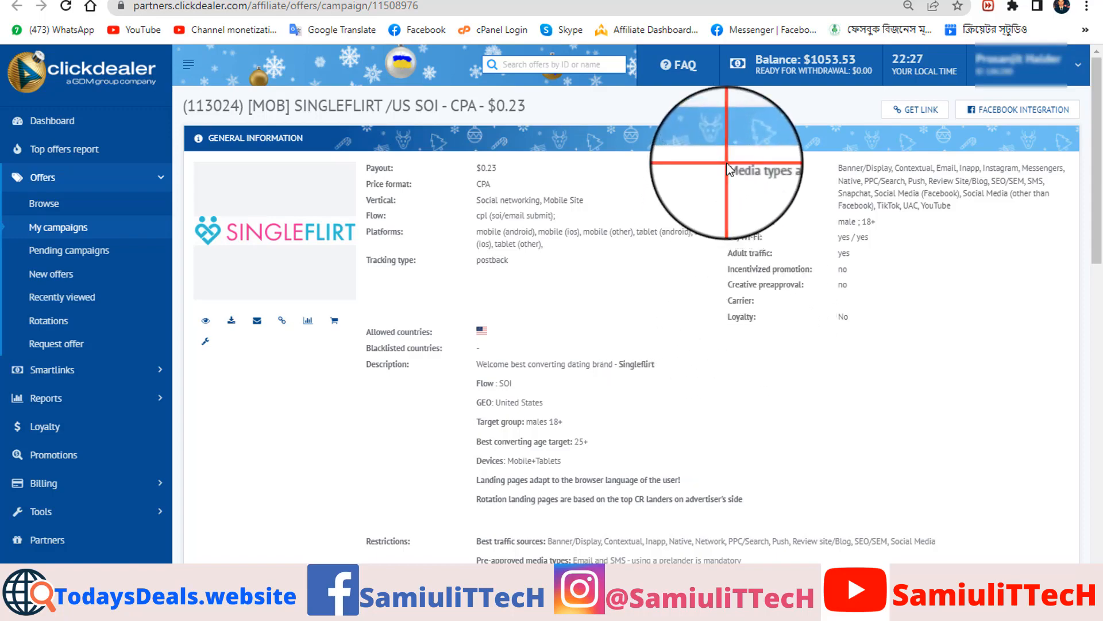
left_click_drag(739, 202, 872, 328)
left_click(832, 337)
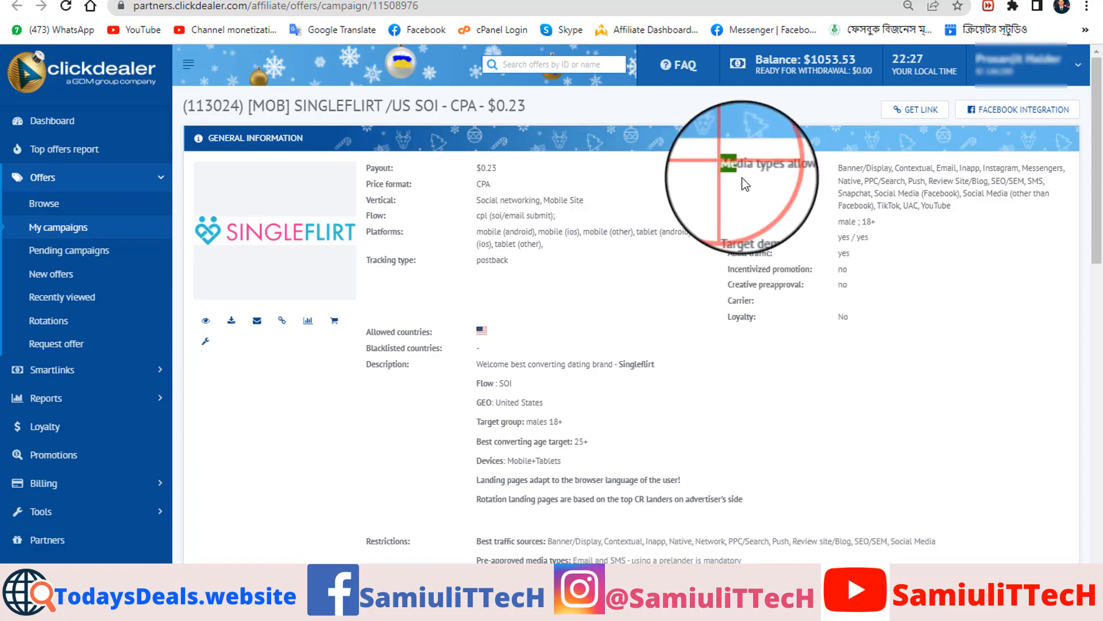
left_click_drag(763, 199, 854, 313)
left_click(856, 314)
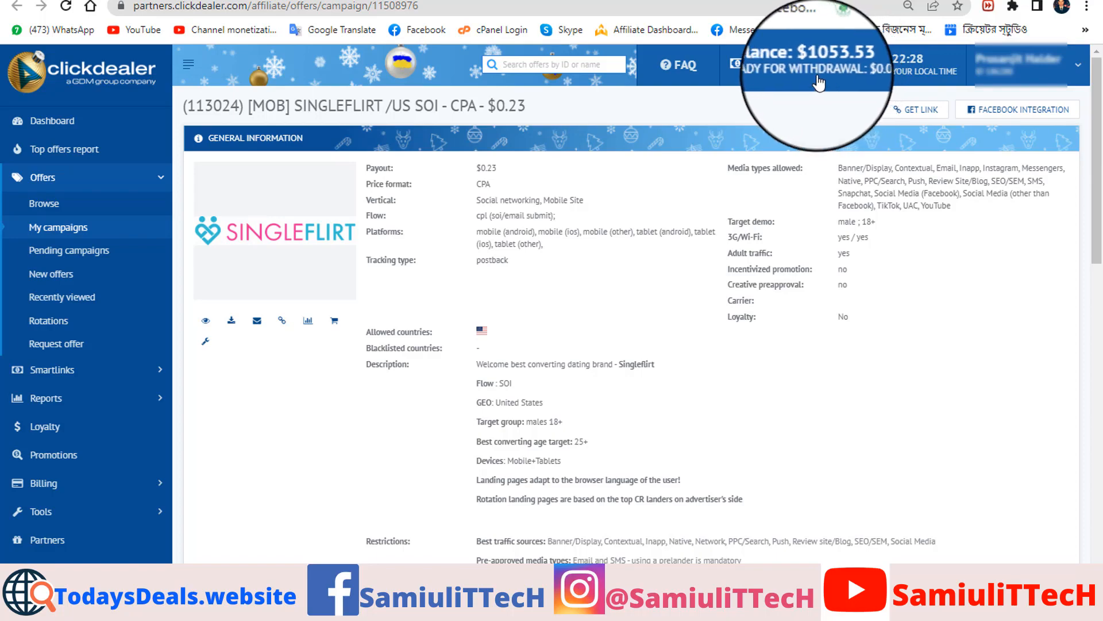
- Open the account's payment information from the balance and review the payment terms, available payout methods and payment settings
left_click(864, 79)
scroll(606, 304, "down", 2)
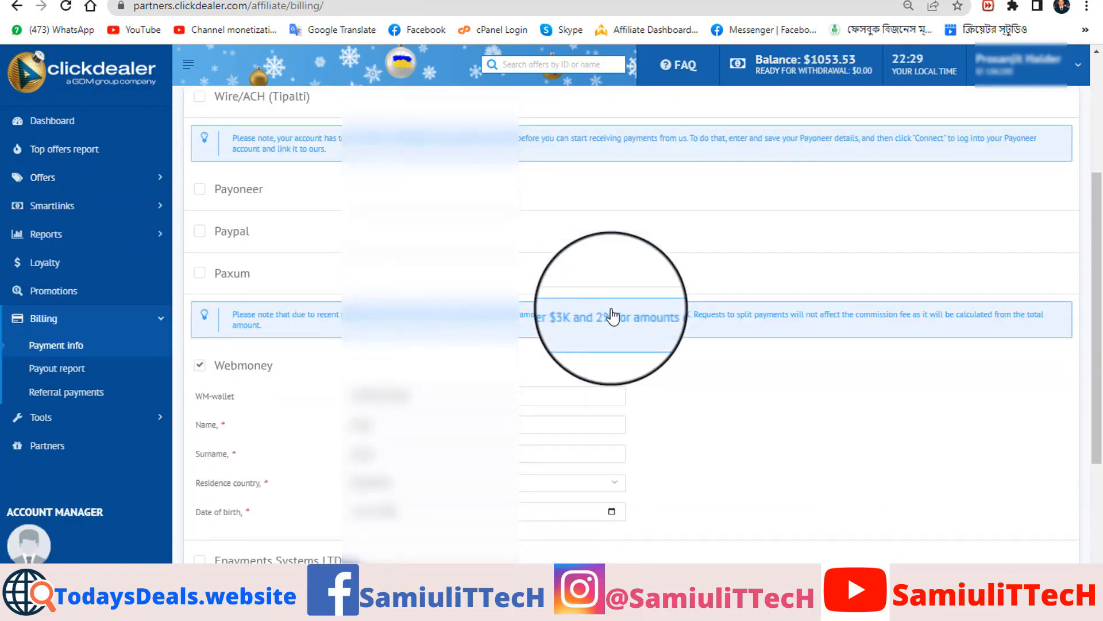
scroll(612, 316, "up", 3)
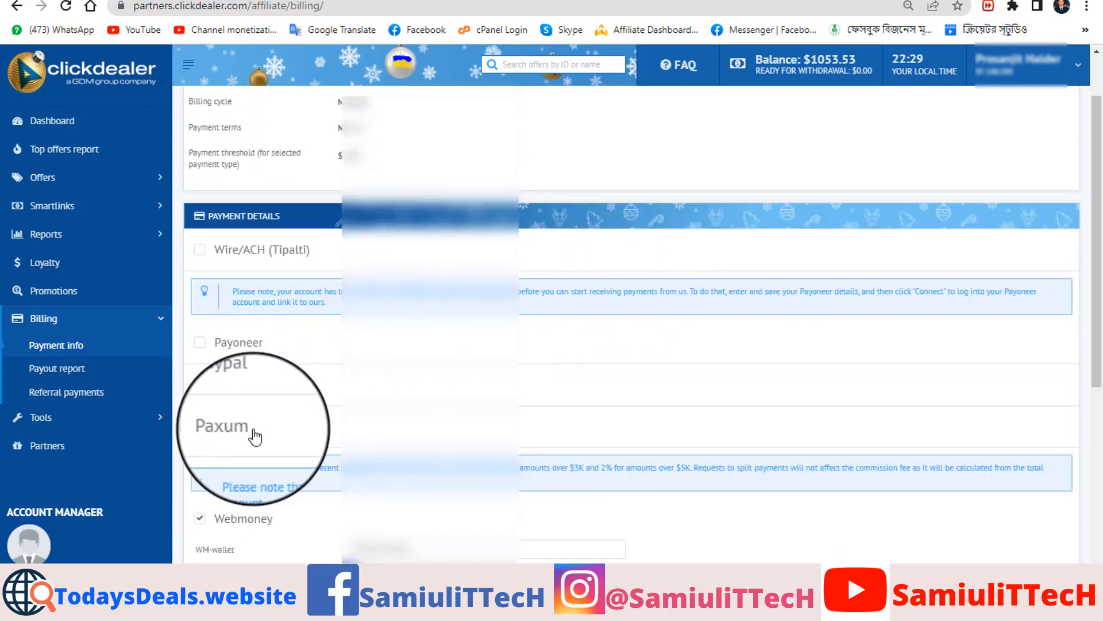
scroll(315, 456, "down", 5)
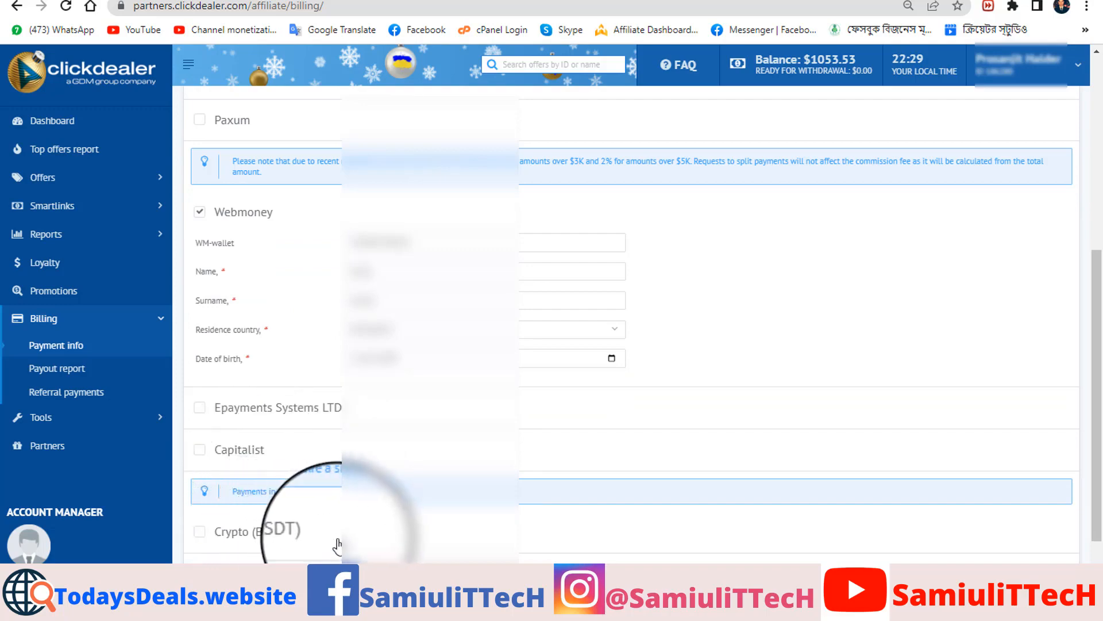
scroll(340, 543, "up", 6)
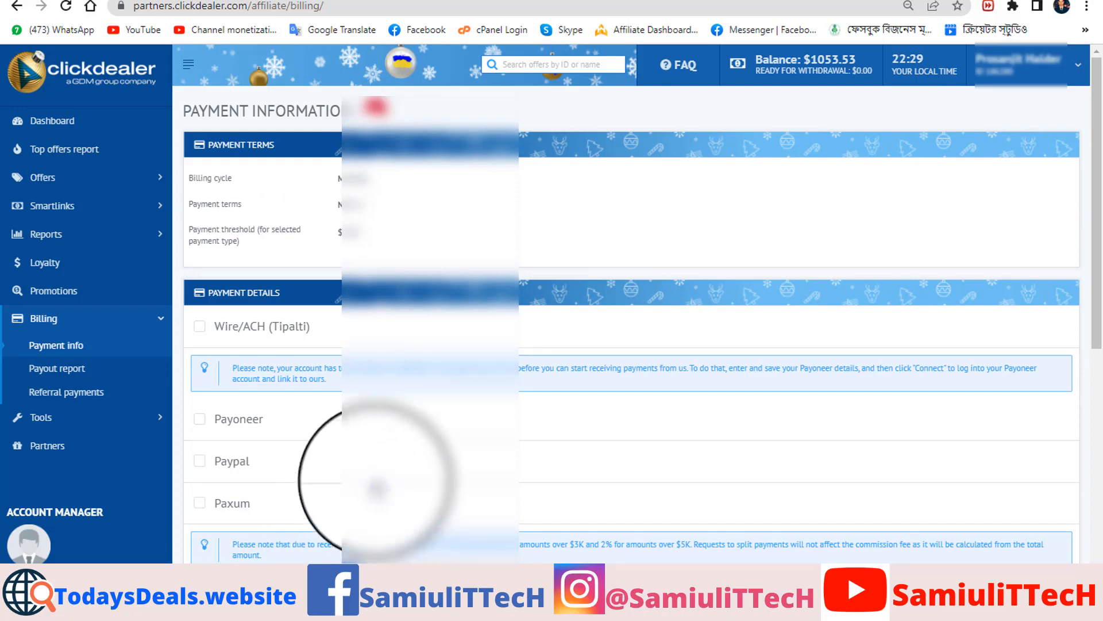
scroll(741, 518, "down", 8)
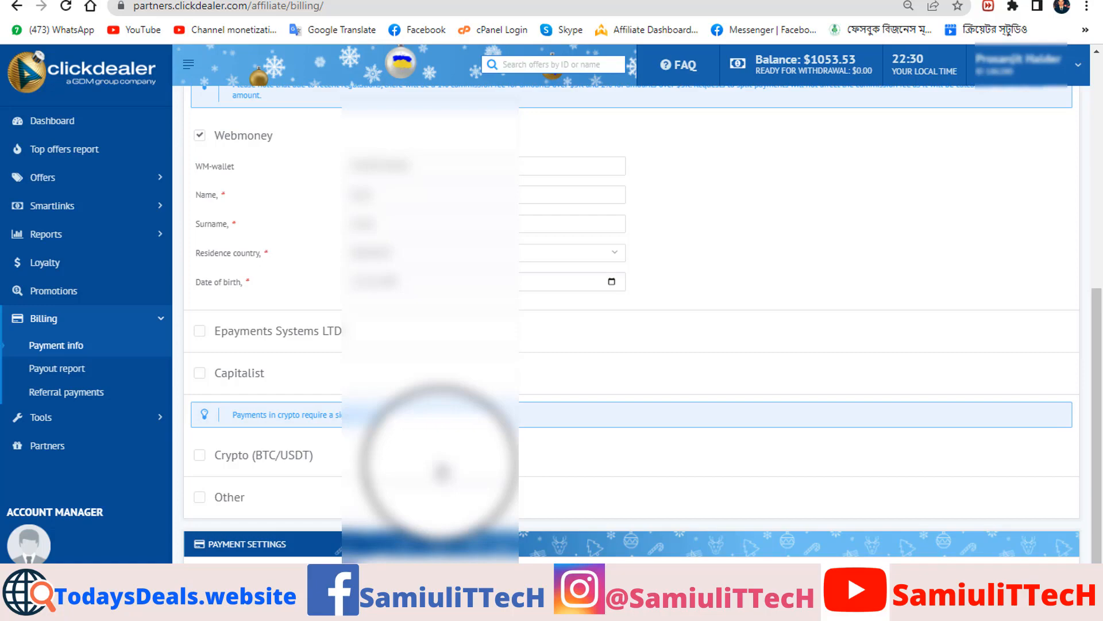
scroll(442, 471, "up", 8)
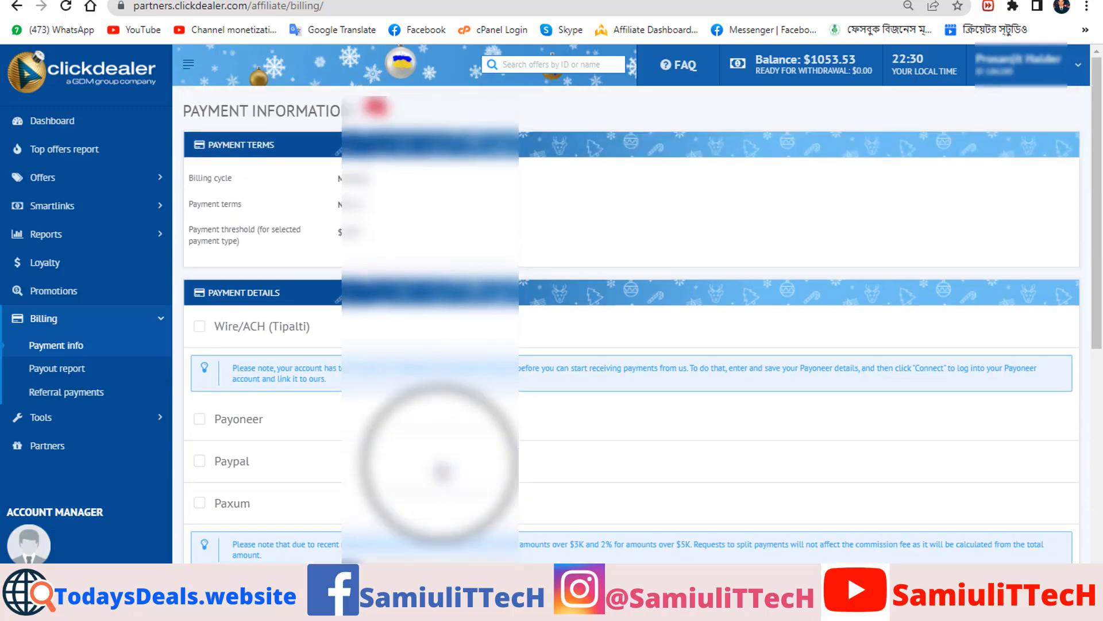
scroll(912, 419, "down", 8)
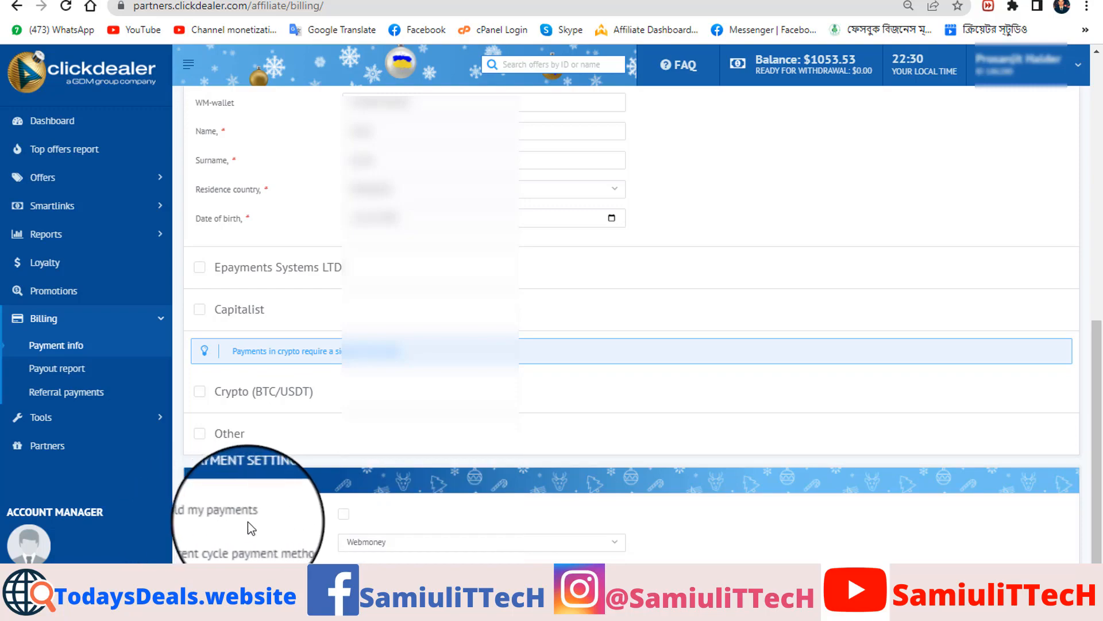
- Turn on the Hold my payments setting, dismiss its notice, and switch the setting back off
left_click(344, 517)
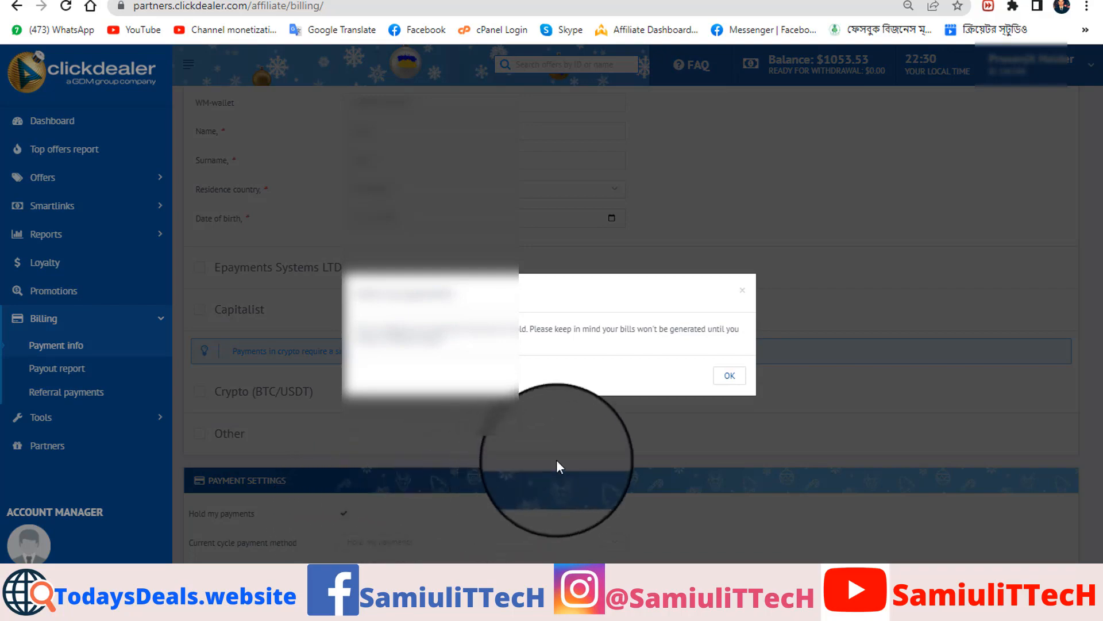
left_click(550, 436)
left_click(343, 514)
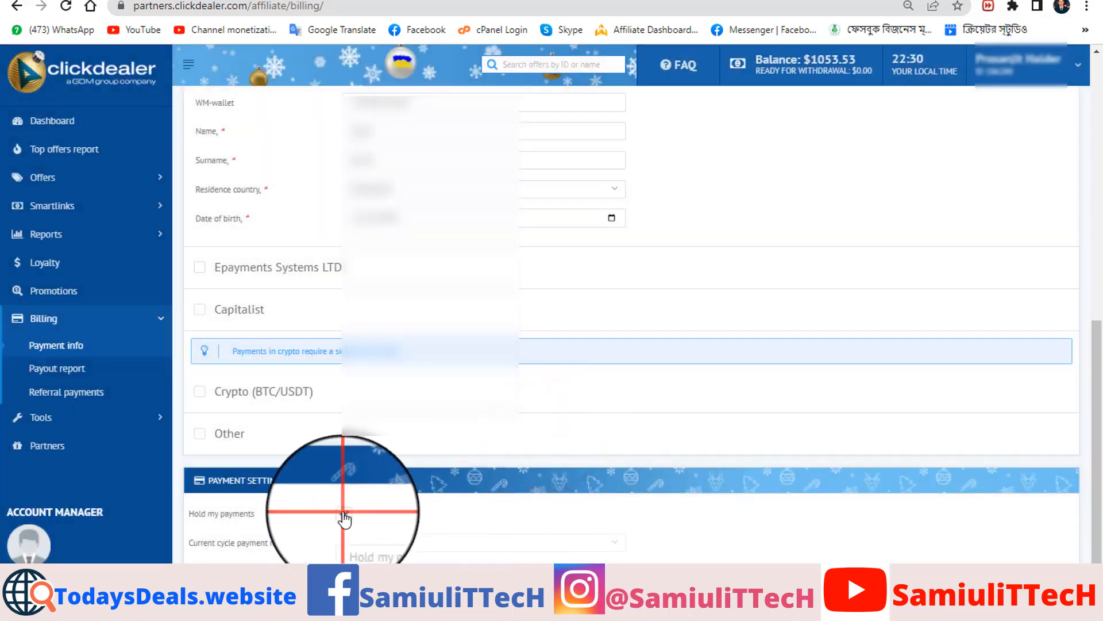